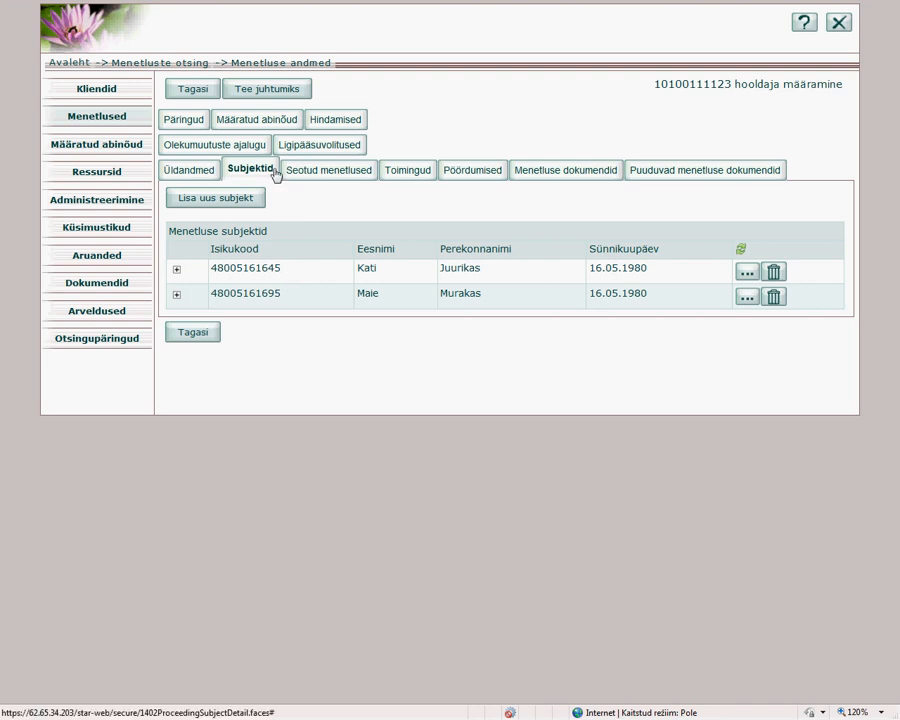
Step: Open the first subject's client record and view its empty 'Seosed teiste isikutega' tab
{"action": "left_click", "coordinate": [748, 273]}
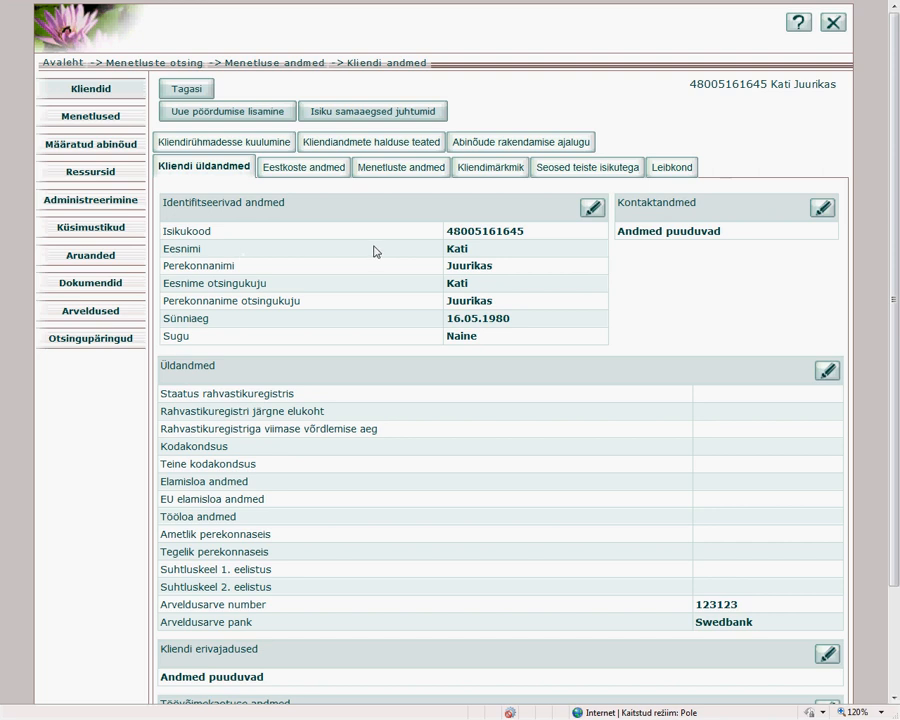
{"action": "left_click", "coordinate": [587, 175]}
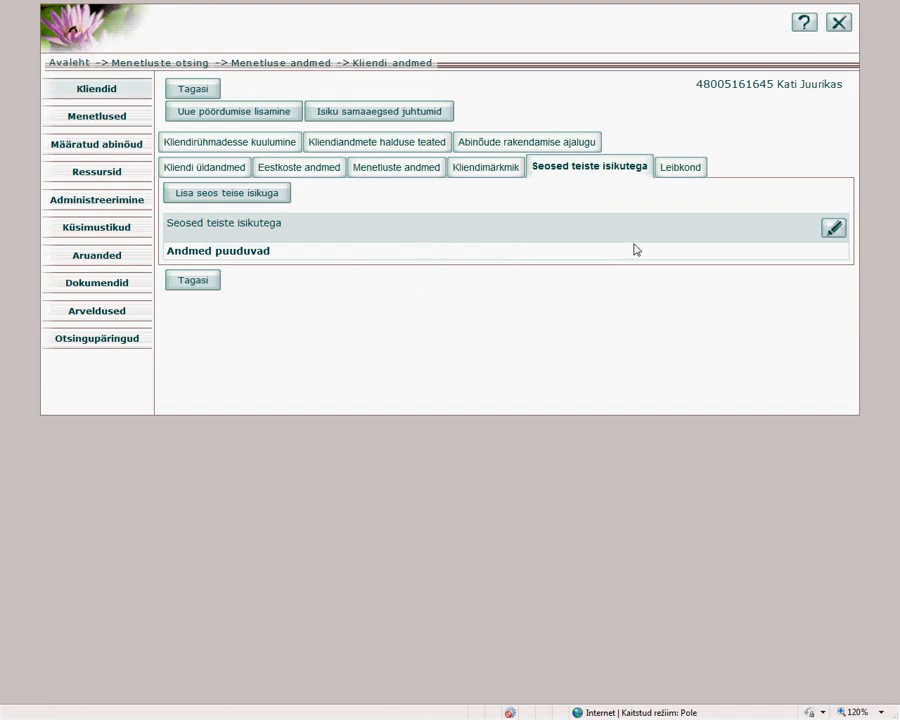
{"action": "left_click", "coordinate": [834, 232]}
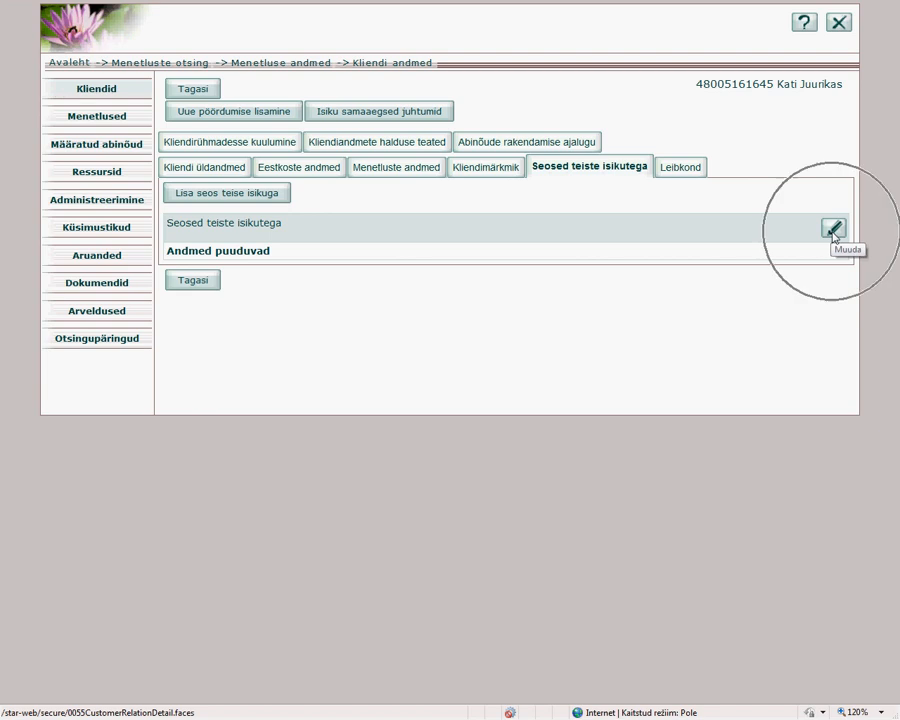
{"action": "left_click", "coordinate": [834, 232]}
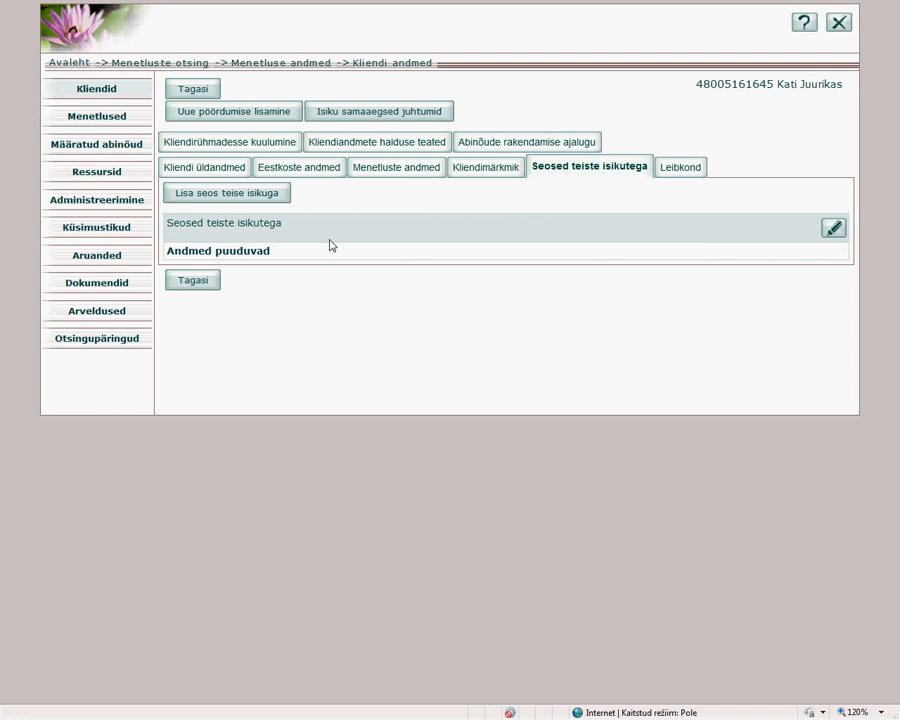
Step: Start 'Lisa seos teise isikuga' and look up the second subject by a corrected personal ID code
{"action": "left_click", "coordinate": [220, 196]}
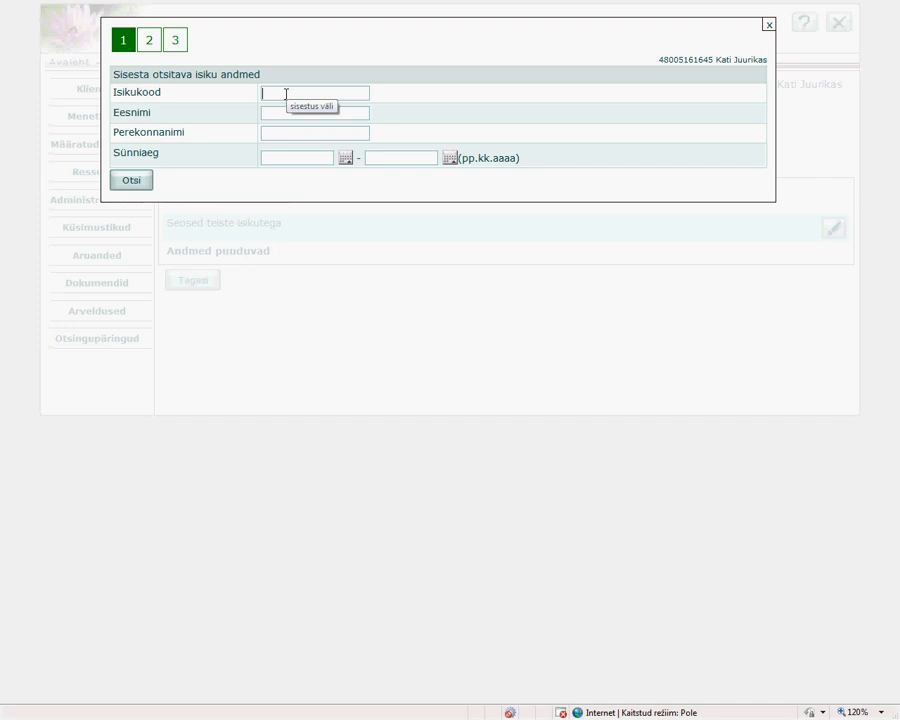
{"action": "left_click", "coordinate": [286, 94]}
{"action": "key", "text": "ctrl+v"}
{"action": "key", "text": "BackSpace"}
{"action": "key", "text": "BackSpace"}
{"action": "key", "text": "BackSpace"}
{"action": "type", "text": "95"}
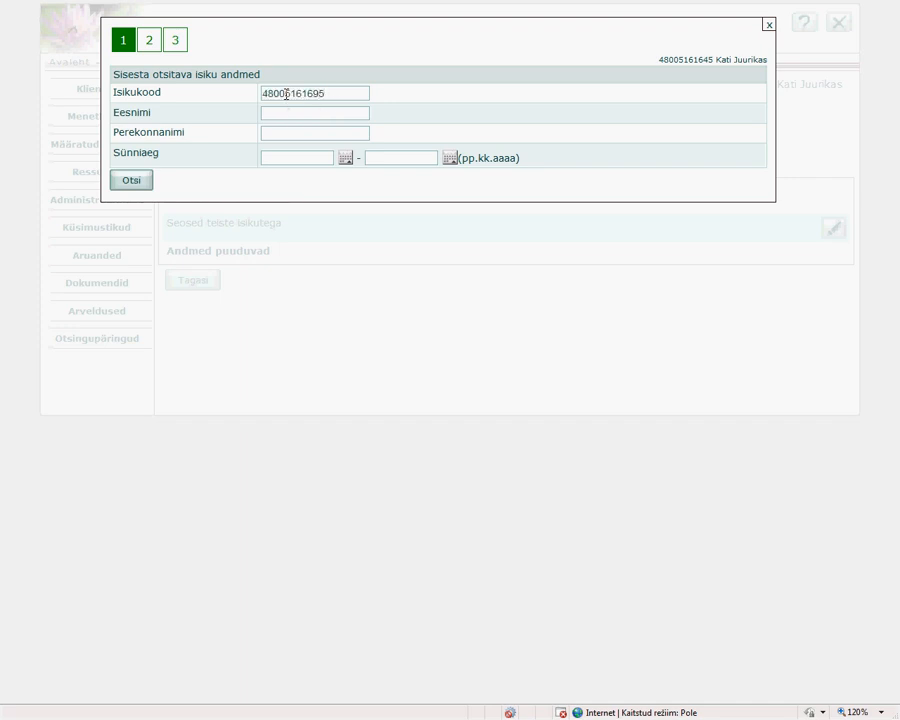
{"action": "double_click", "coordinate": [286, 94]}
{"action": "key", "text": "ctrl+c"}
{"action": "left_click", "coordinate": [286, 94]}
{"action": "left_click", "coordinate": [139, 180]}
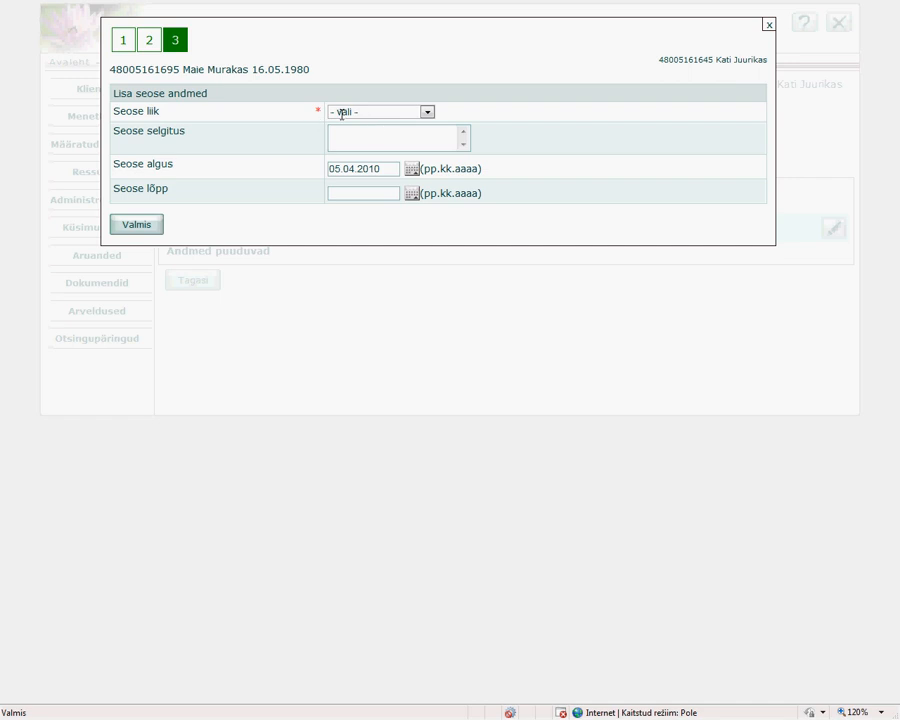
Step: Choose Muu as the Seose liik and enter 'naaber' as the Seose selgitus
{"action": "left_click", "coordinate": [427, 112]}
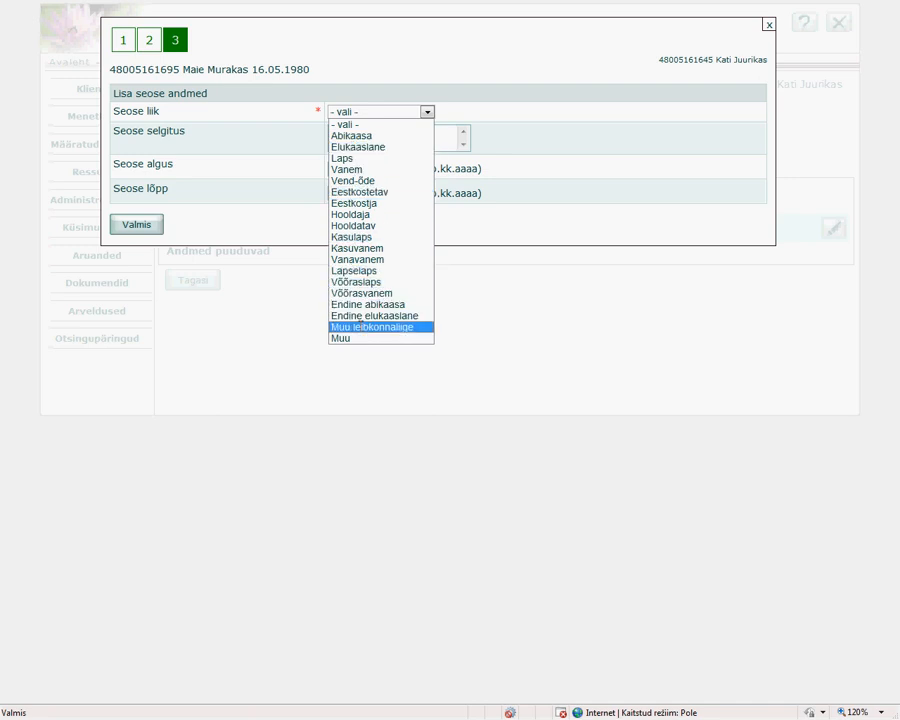
{"action": "left_click", "coordinate": [362, 338]}
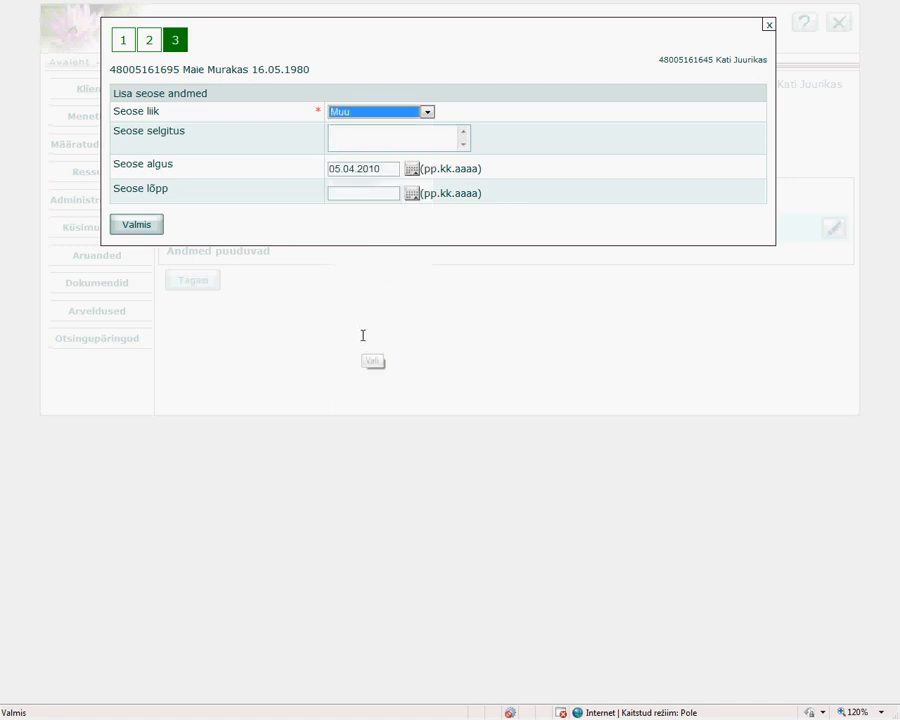
{"action": "left_click", "coordinate": [363, 137]}
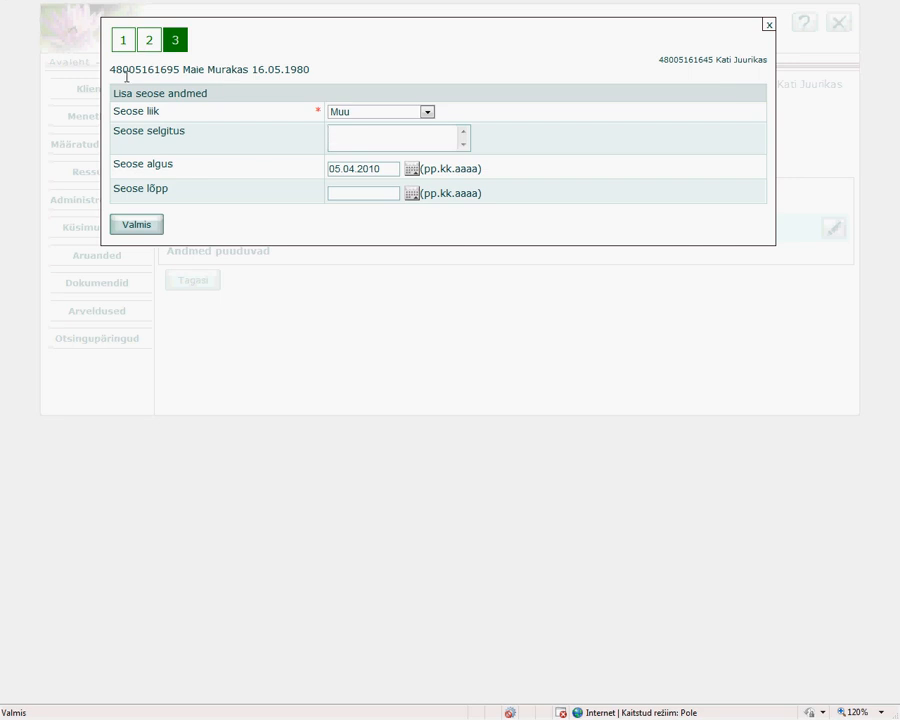
{"action": "left_click_drag", "start_coordinate": [112, 70], "coordinate": [265, 79]}
{"action": "left_click", "coordinate": [344, 132]}
{"action": "type", "text": "naaber"}
{"action": "left_click_drag", "start_coordinate": [661, 57], "coordinate": [572, 138]}
{"action": "left_click", "coordinate": [572, 138]}
Step: Save the Muu (naaber) relation with Valmis and begin adding another relation to another person
{"action": "left_click", "coordinate": [136, 224]}
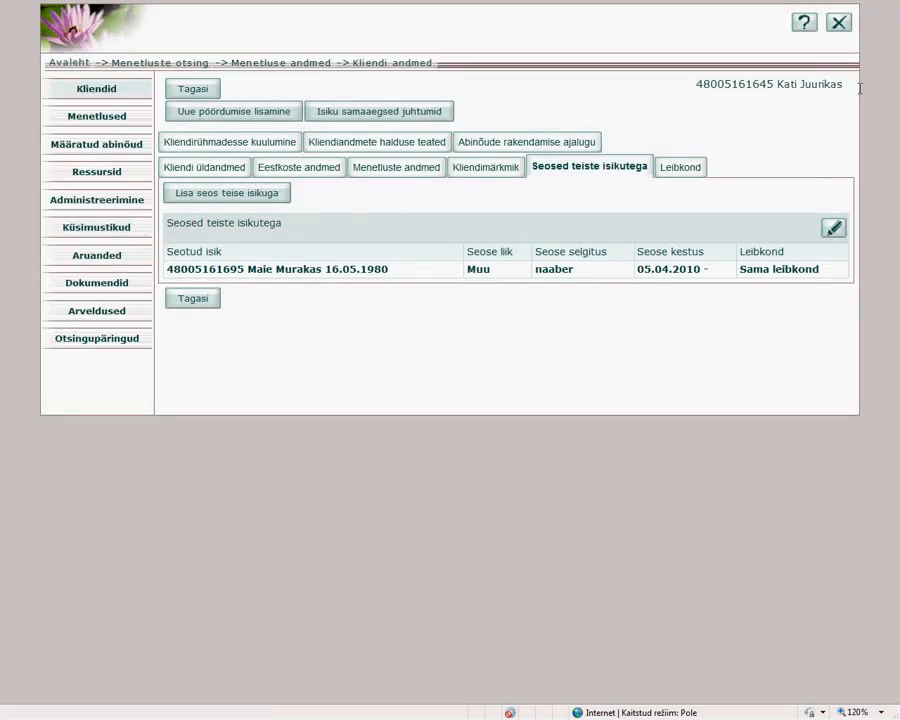
{"action": "left_click_drag", "start_coordinate": [845, 83], "coordinate": [741, 86]}
{"action": "key", "text": "ctrl"}
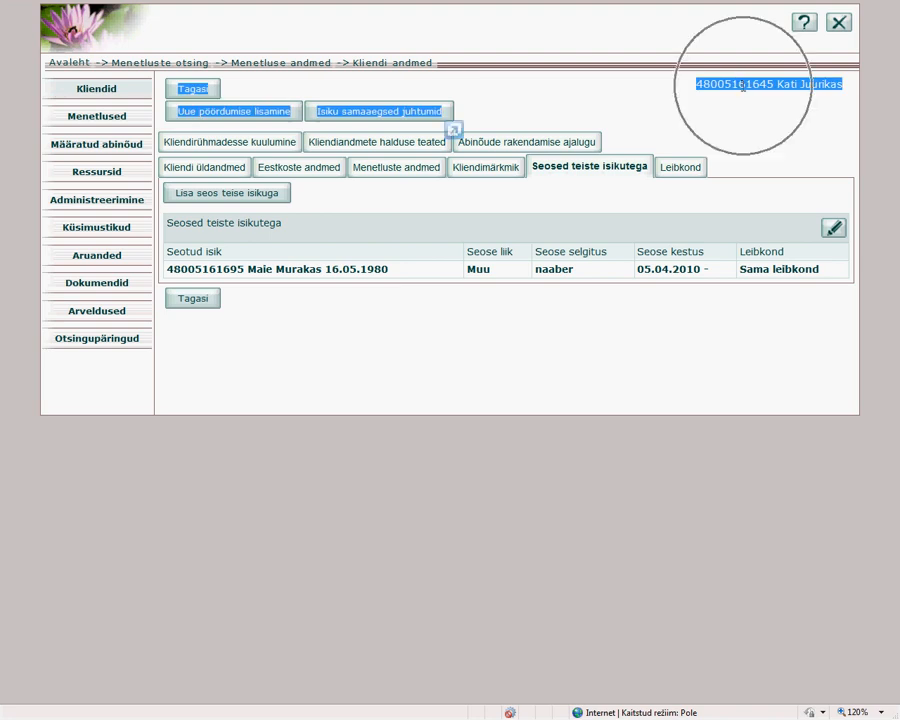
{"action": "left_click", "coordinate": [772, 85]}
{"action": "key", "text": "ctrl"}
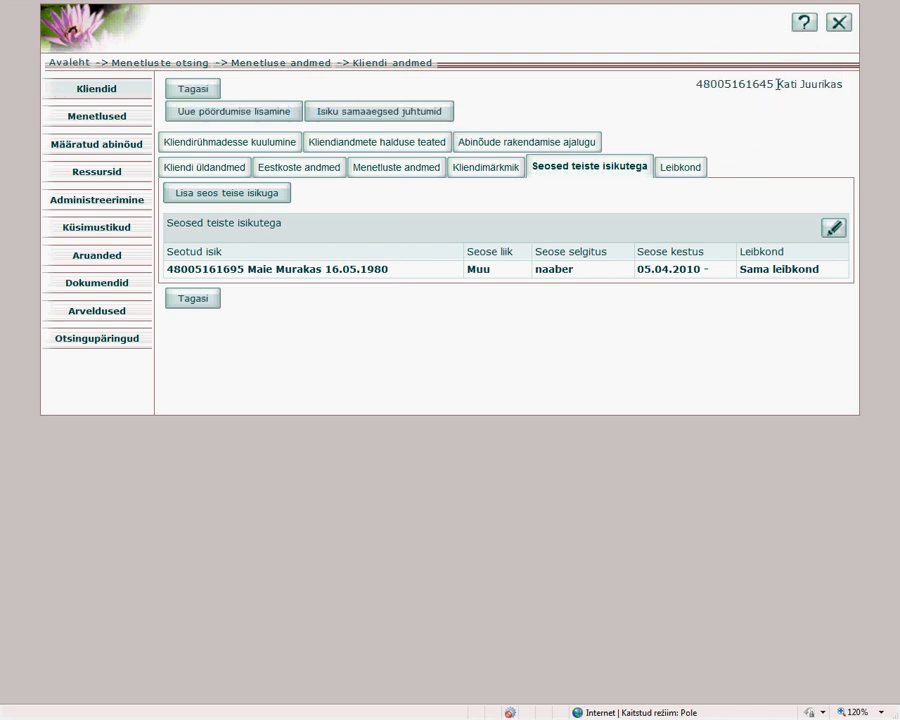
{"action": "key", "text": "ctrl"}
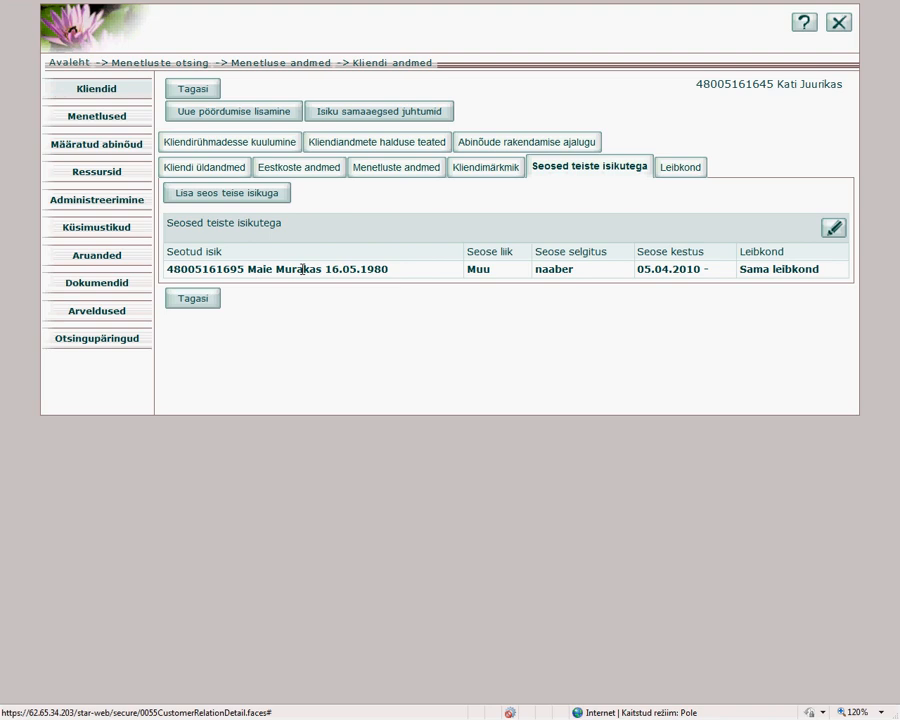
{"action": "left_click", "coordinate": [552, 268]}
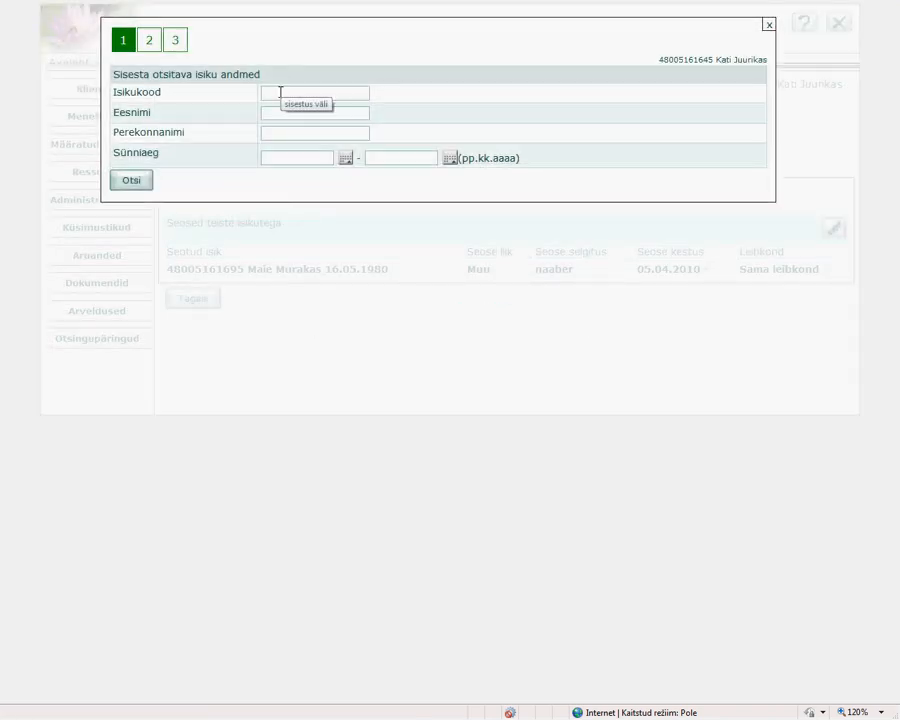
Step: Paste the second subject's personal ID code and search to reach the relation details
{"action": "key", "text": "ctrl+v"}
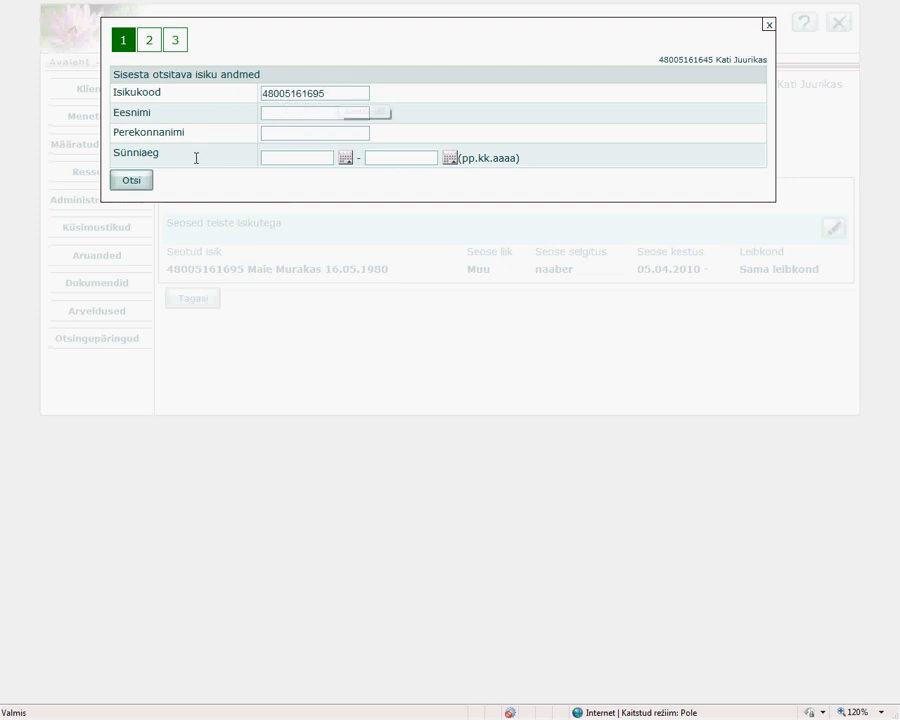
{"action": "left_click", "coordinate": [145, 180]}
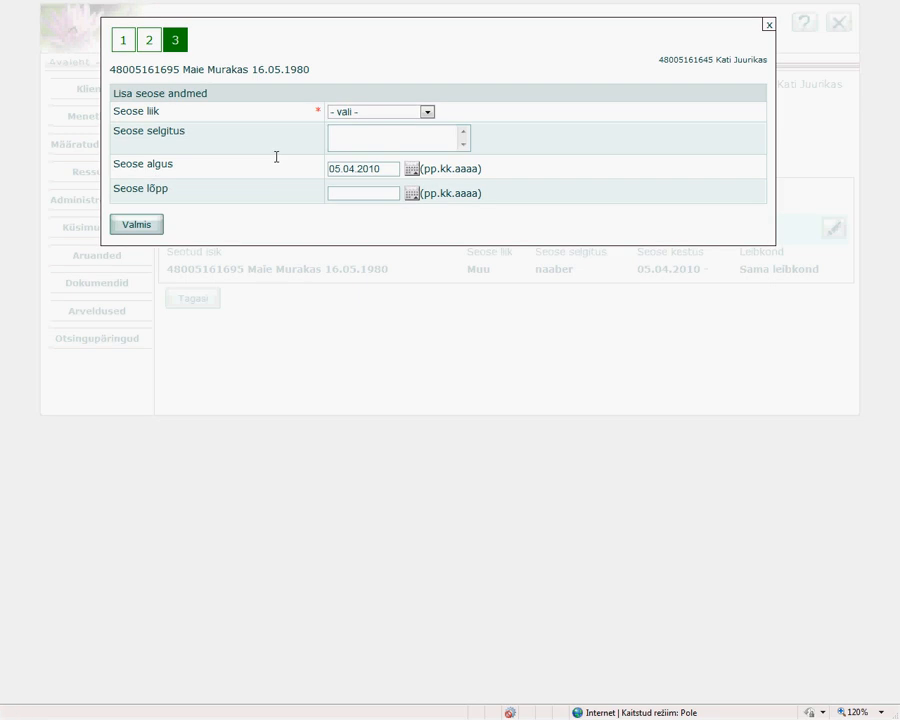
Step: Choose Hooldaja as the Seose liik and save the relation with Valmis
{"action": "left_click", "coordinate": [426, 112]}
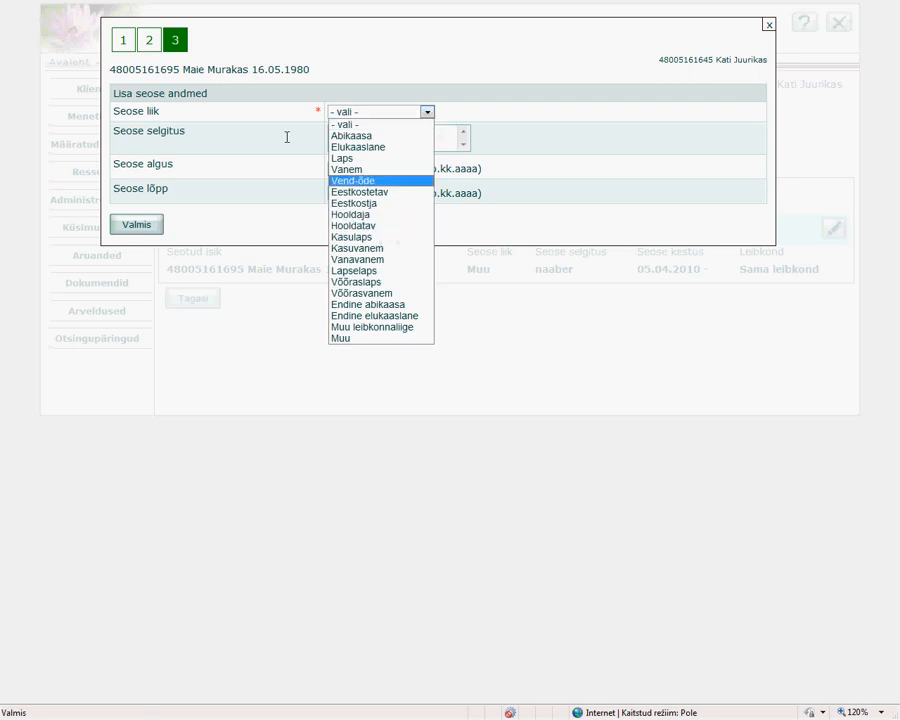
{"action": "left_click", "coordinate": [241, 100]}
{"action": "left_click_drag", "start_coordinate": [183, 69], "coordinate": [243, 75]}
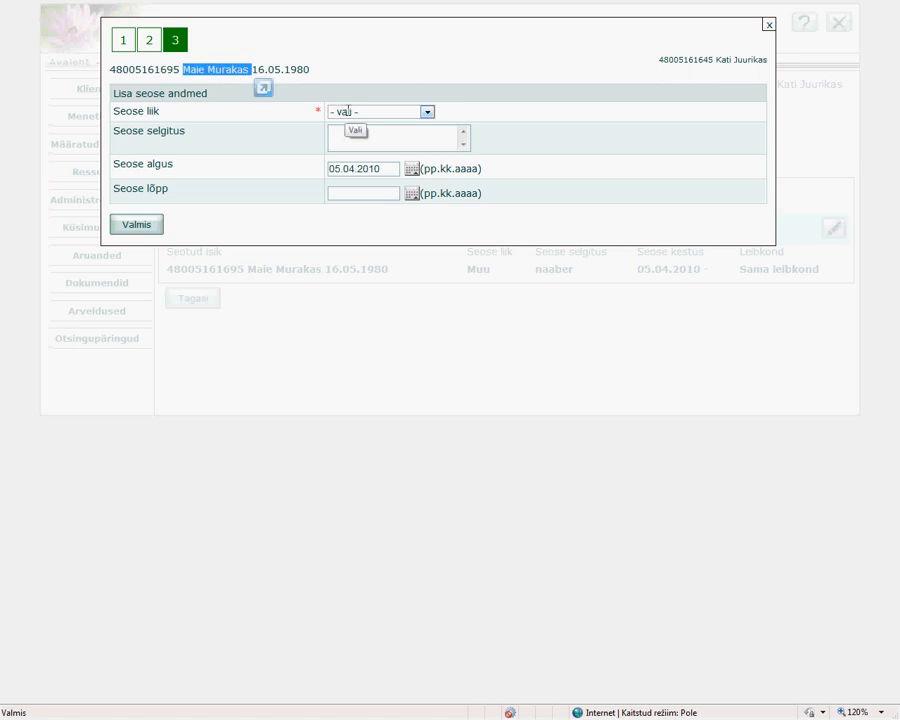
{"action": "key", "text": "ctrl"}
{"action": "key", "text": "ctrl"}
{"action": "left_click", "coordinate": [424, 112]}
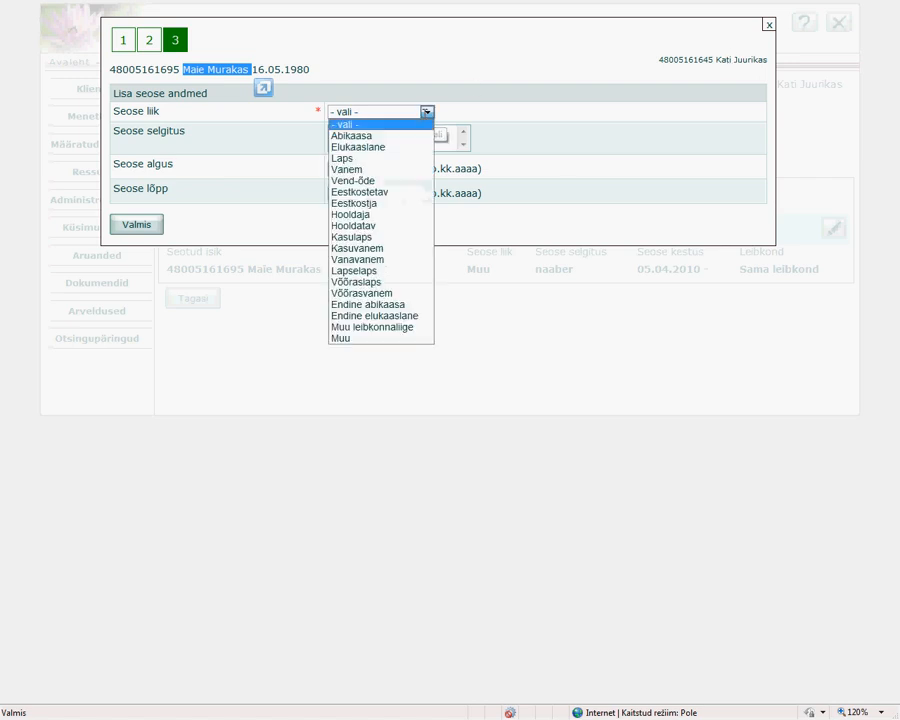
{"action": "left_click", "coordinate": [360, 214]}
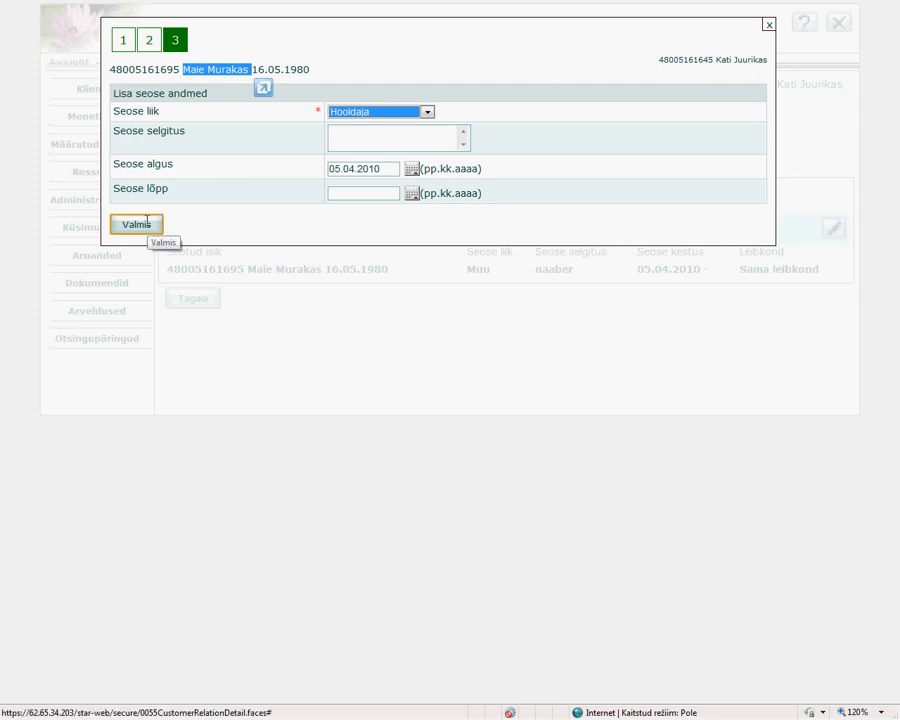
{"action": "left_click", "coordinate": [390, 169]}
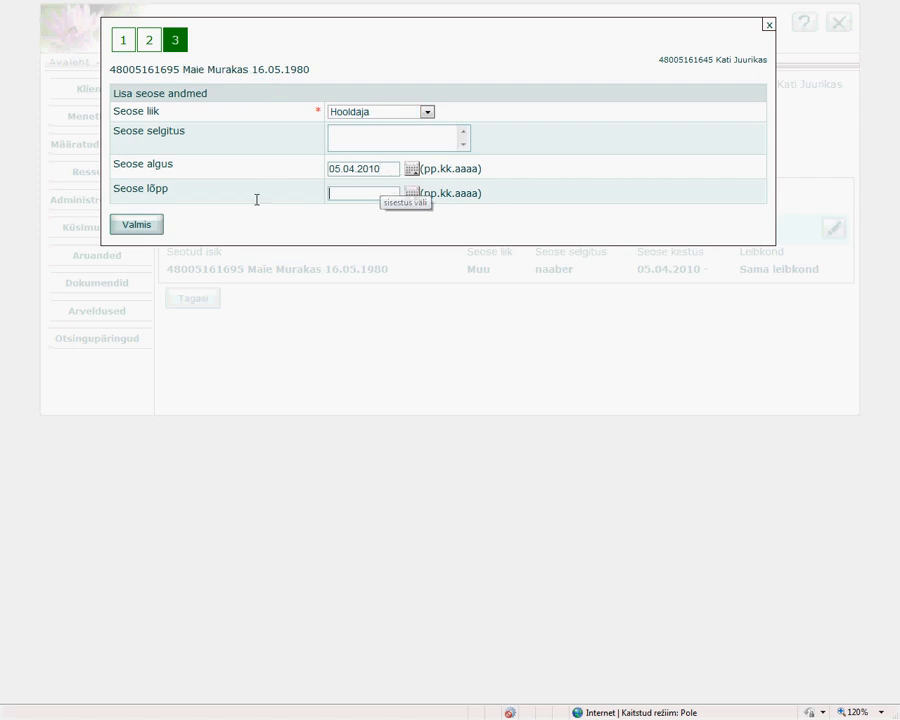
{"action": "left_click", "coordinate": [364, 196]}
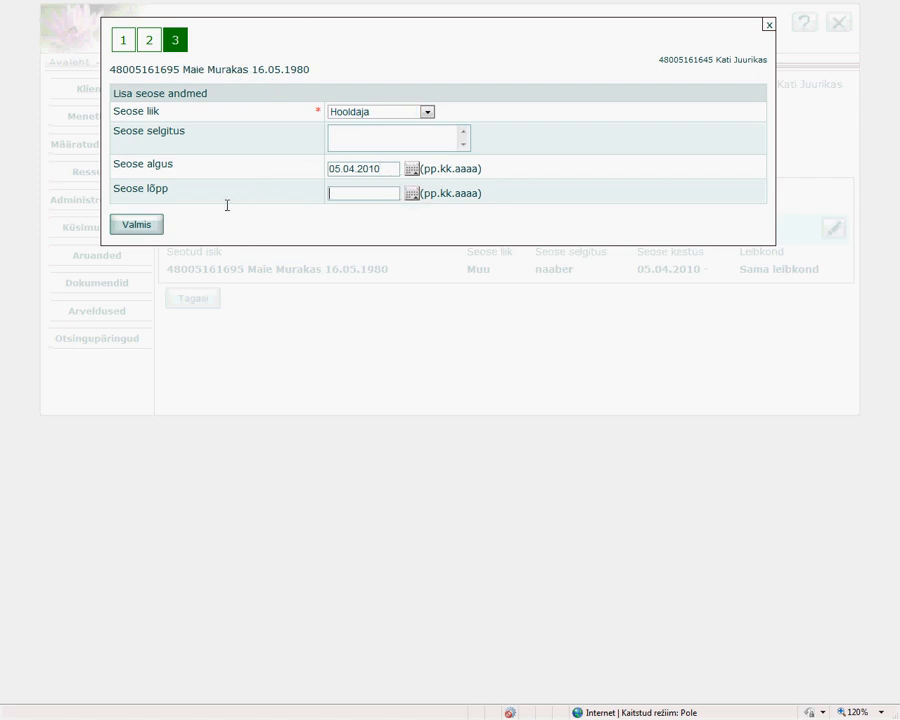
{"action": "left_click", "coordinate": [144, 226]}
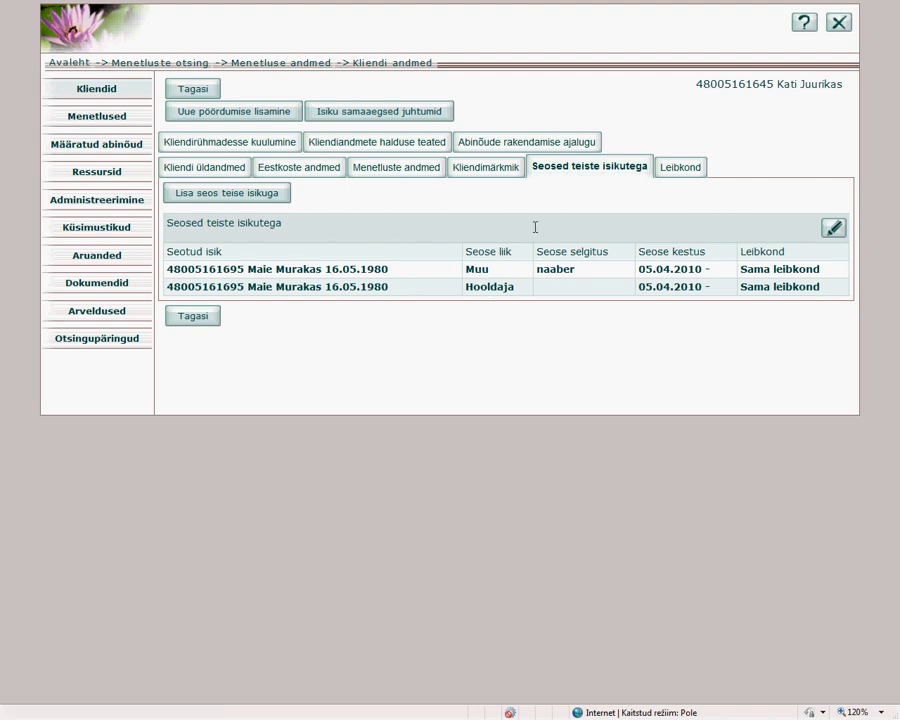
{"action": "left_click", "coordinate": [821, 91]}
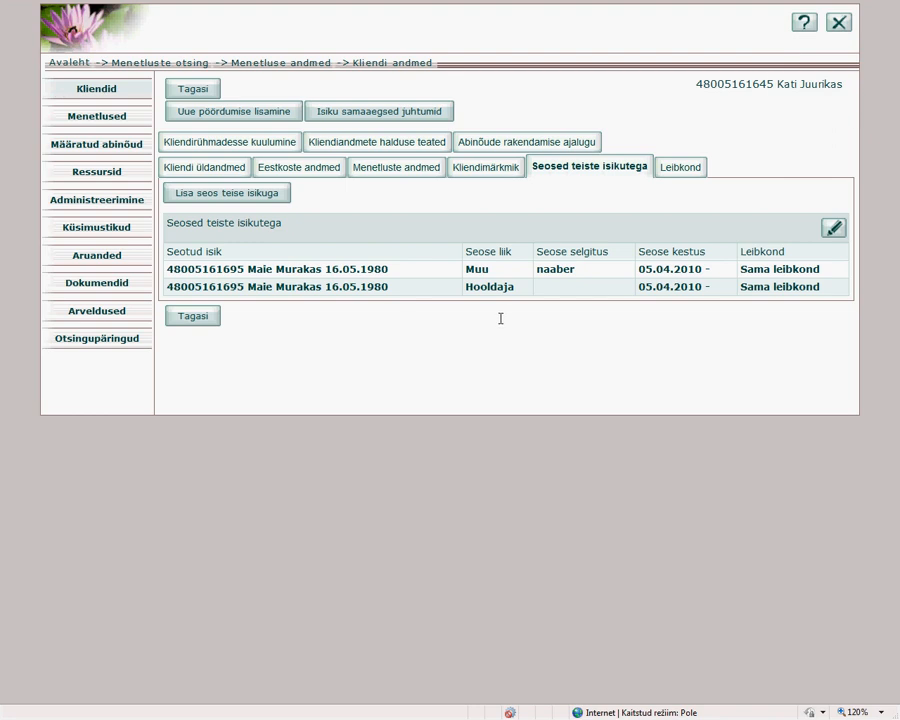